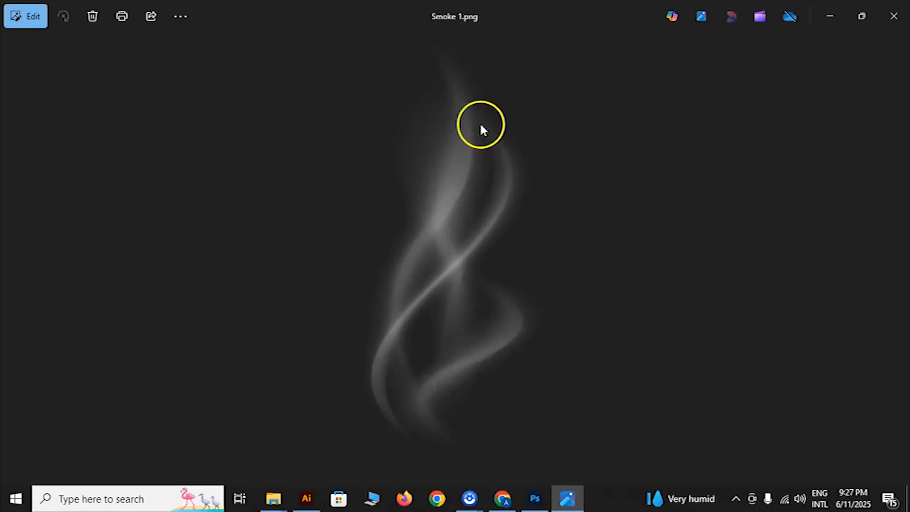
Step: Close the smoke image preview, open Coffee.png from the Before After folder in Photoshop, and show the document's layers
click(893, 18)
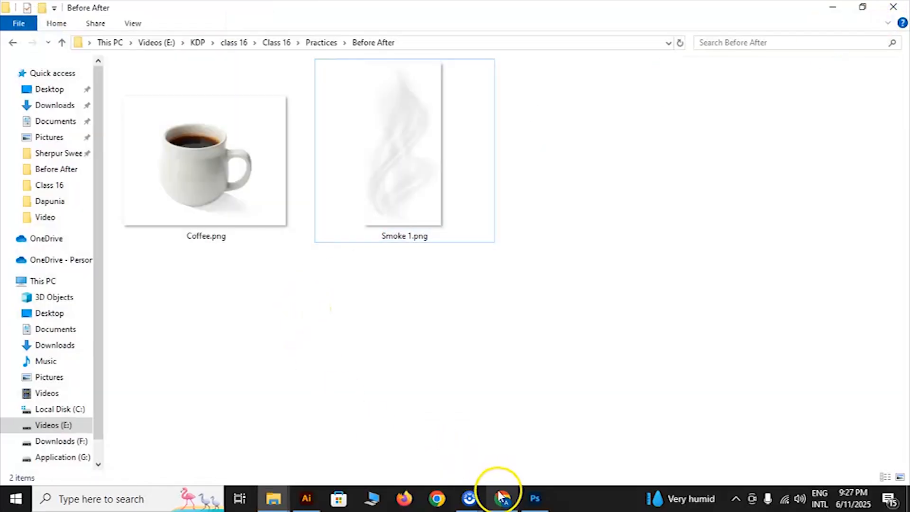
mouse_move(535, 505)
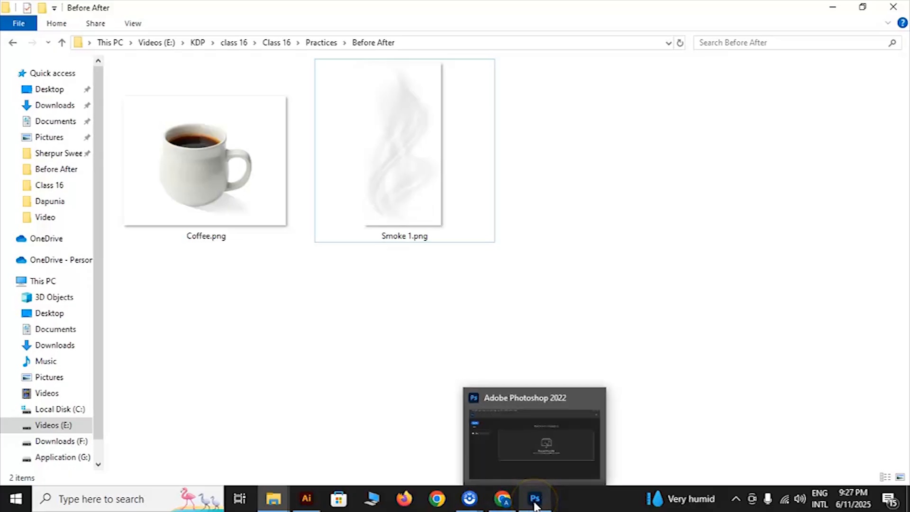
drag(205, 189, 466, 285)
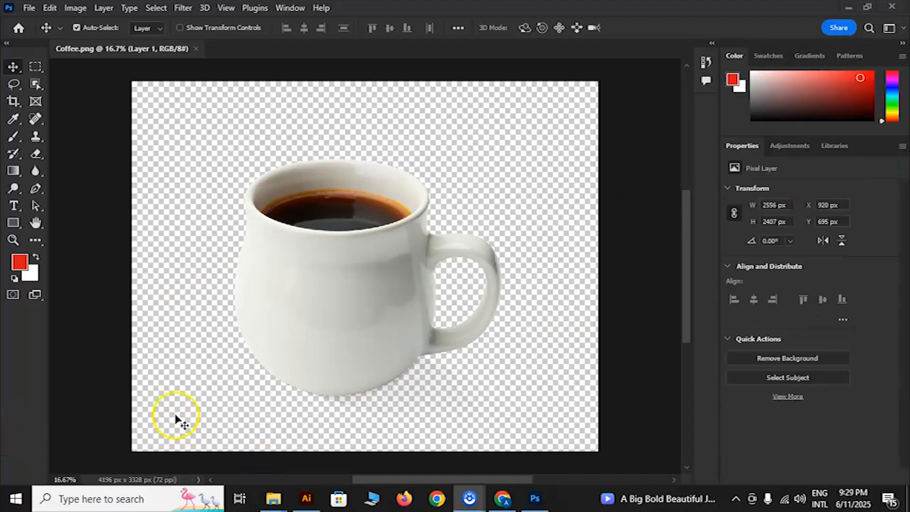
click(291, 8)
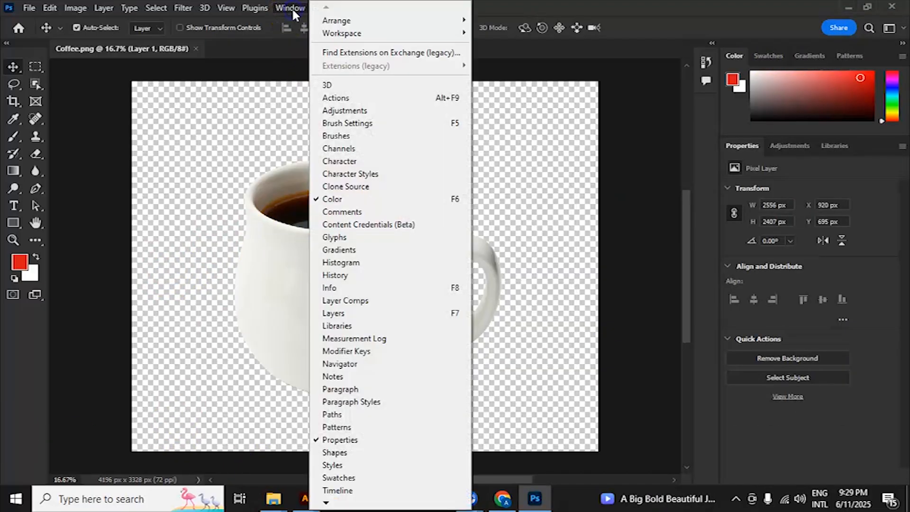
click(337, 315)
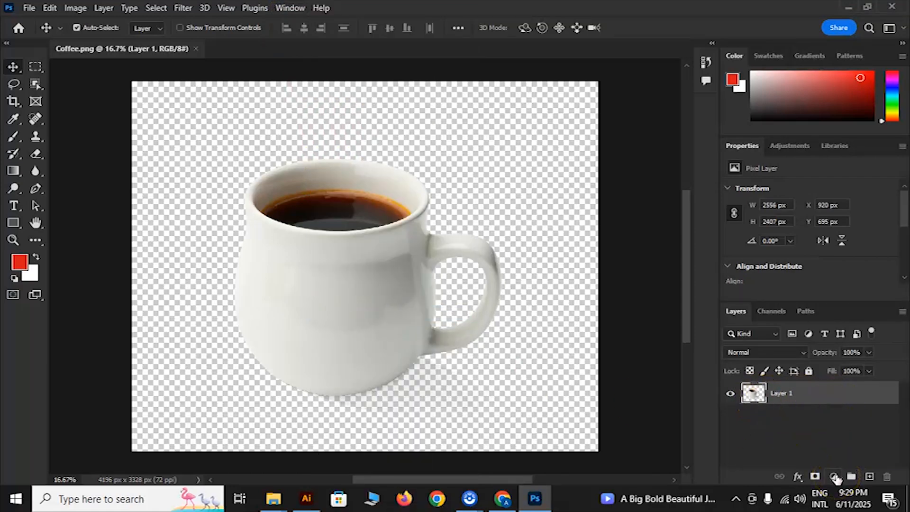
Step: Add a black (000000) Solid Color fill layer and place it beneath the mug's Layer 1
click(835, 478)
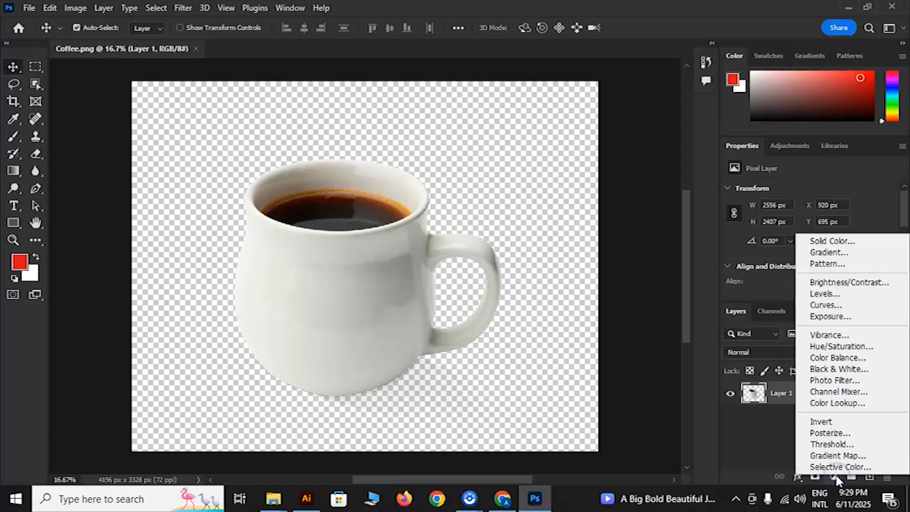
click(863, 241)
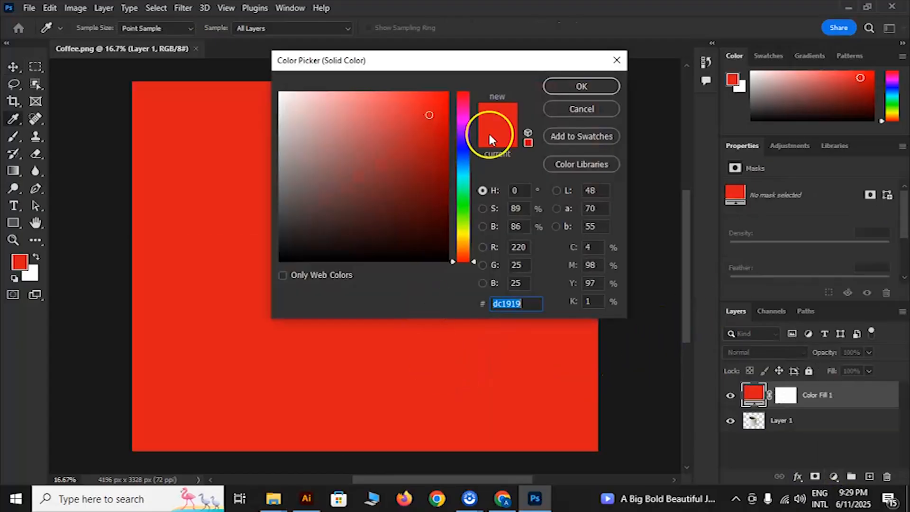
mouse_move(446, 268)
mouse_down()
mouse_move(442, 256)
mouse_move(456, 269)
mouse_up()
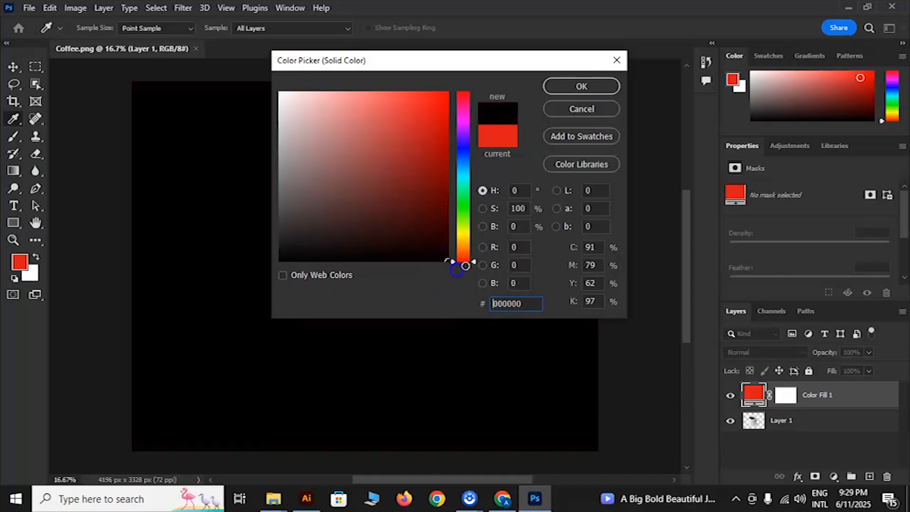
click(601, 86)
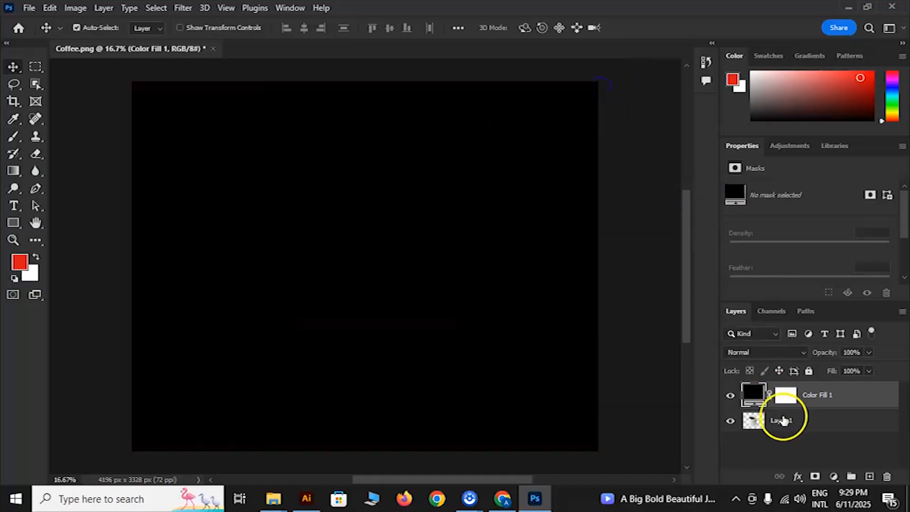
drag(804, 396, 809, 436)
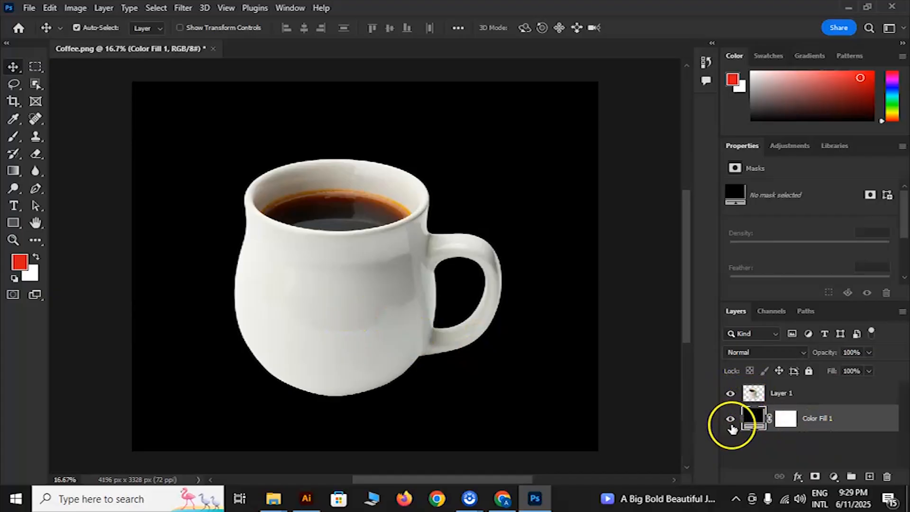
Step: Lock the black Color Fill 1 background layer completely
right_click(867, 422)
click(626, 463)
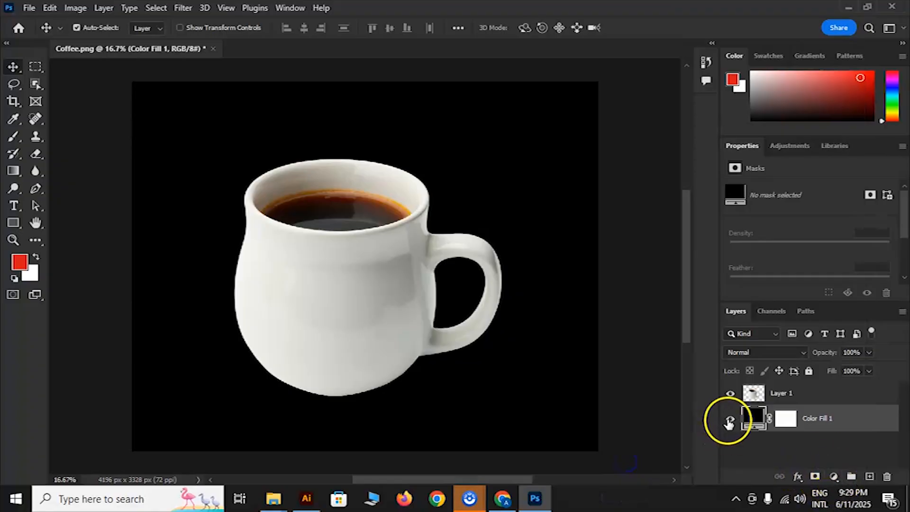
click(808, 370)
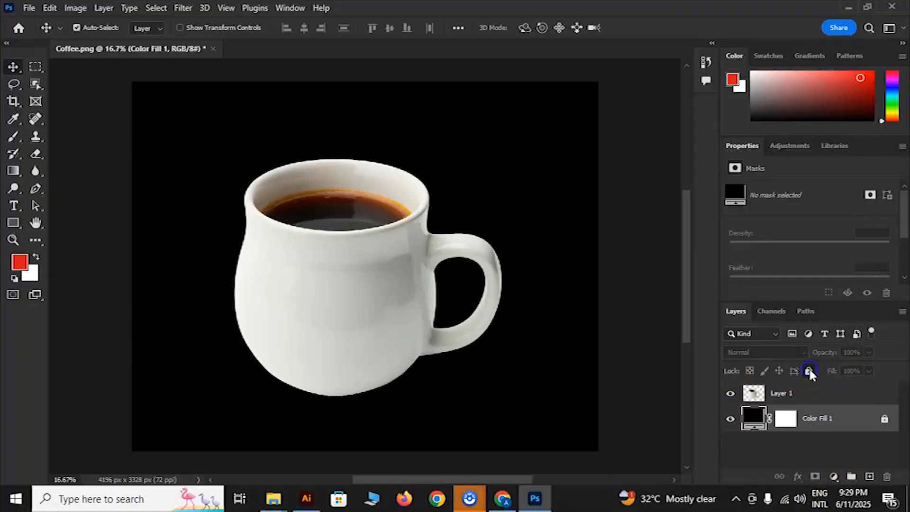
Step: Duplicate the mug on Layer 1, align the copy exactly over the original, and hide Layer 1
click(749, 396)
key(ctrl+c)
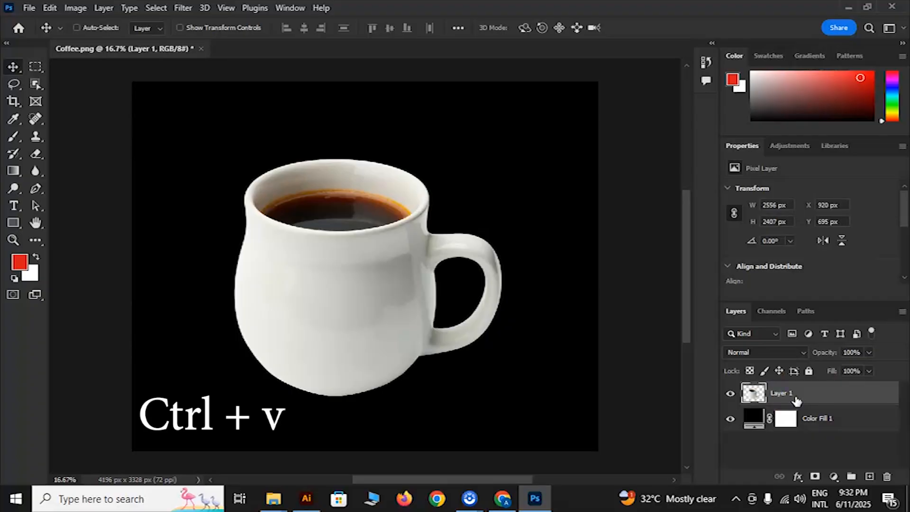
key(ctrl+v)
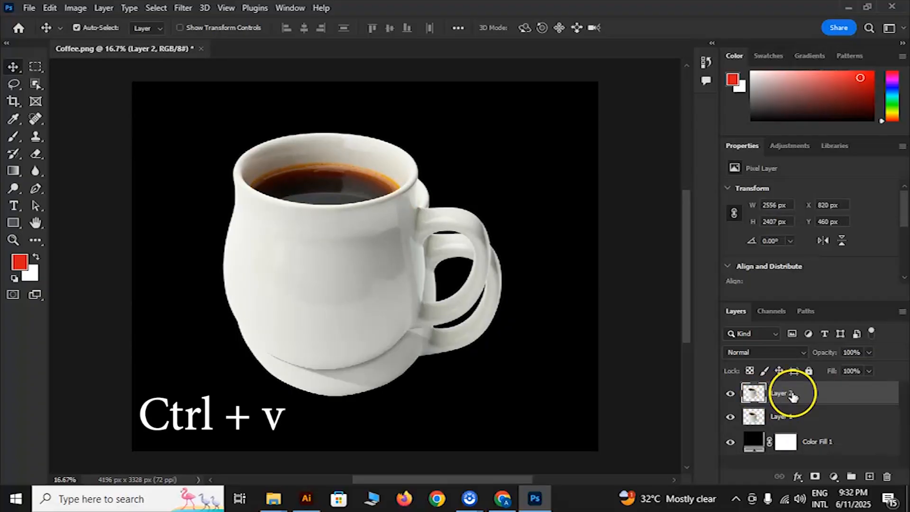
drag(346, 281, 356, 303)
click(730, 416)
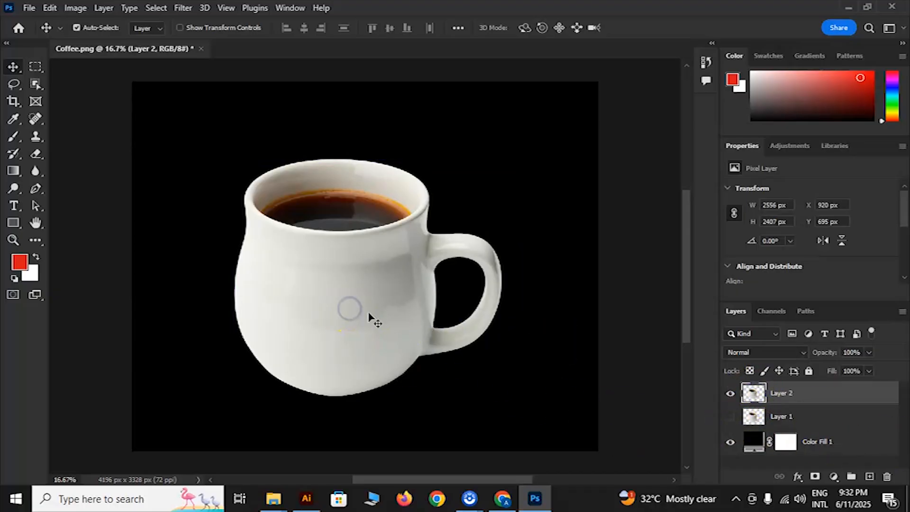
Step: Brighten Layer 2 with a Levels adjustment, setting the RGB input levels to 21, 1.17 and 226
click(77, 8)
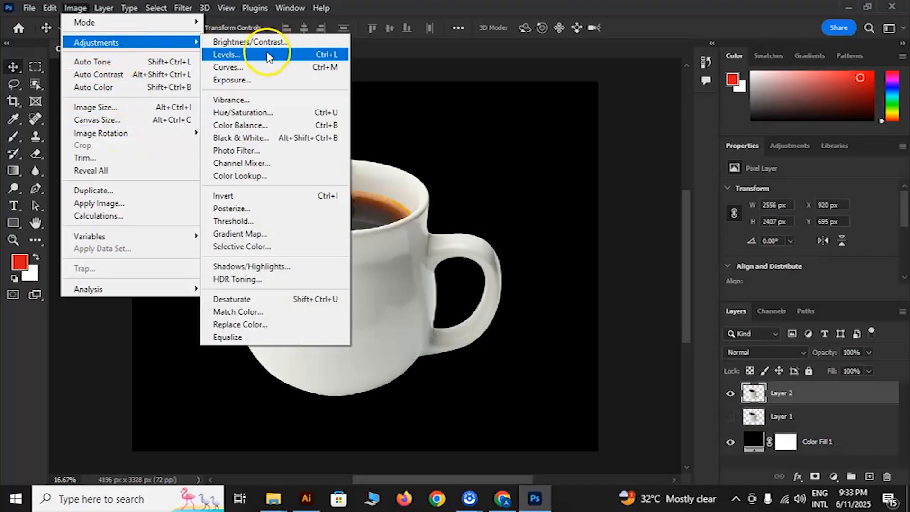
click(268, 45)
drag(420, 71, 647, 83)
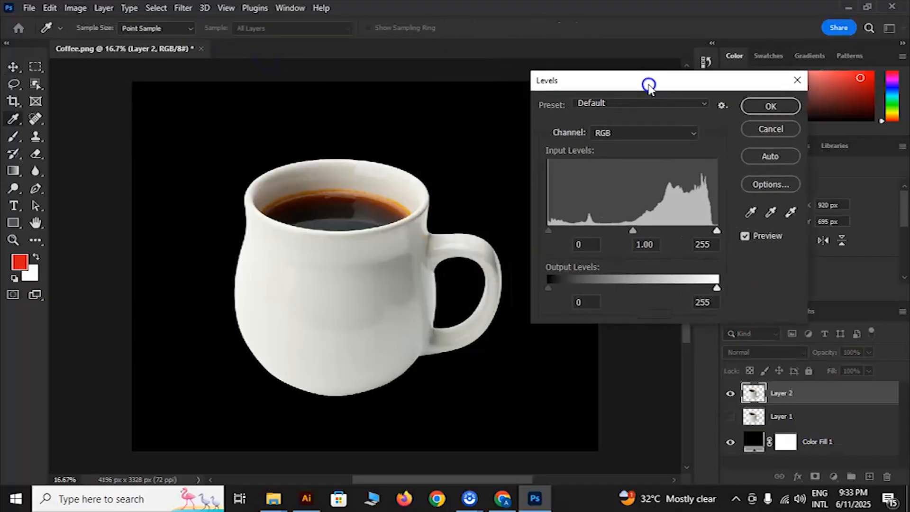
mouse_move(559, 232)
mouse_down()
mouse_move(576, 231)
mouse_move(536, 235)
mouse_move(558, 231)
mouse_up()
mouse_move(637, 232)
mouse_down()
mouse_move(653, 232)
mouse_move(614, 229)
mouse_move(637, 230)
mouse_up()
mouse_move(716, 232)
mouse_down()
mouse_move(689, 226)
mouse_move(700, 232)
mouse_up()
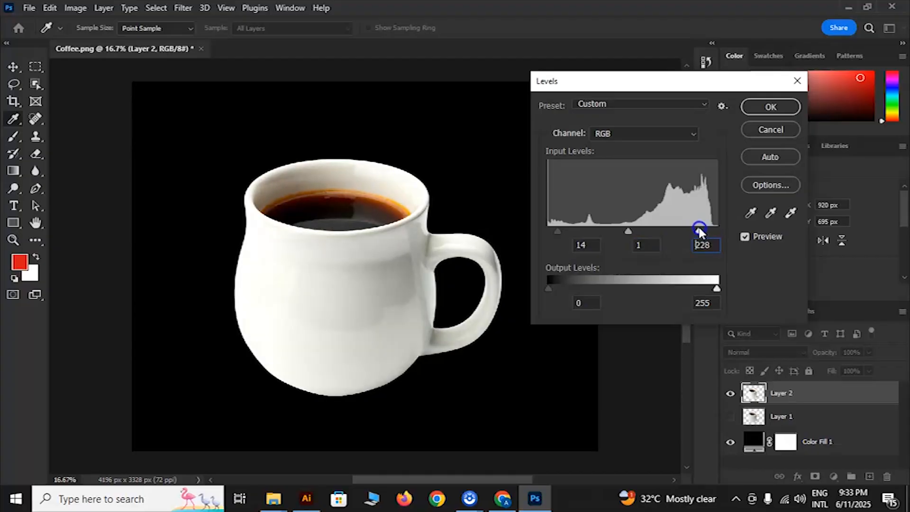
drag(637, 233, 627, 232)
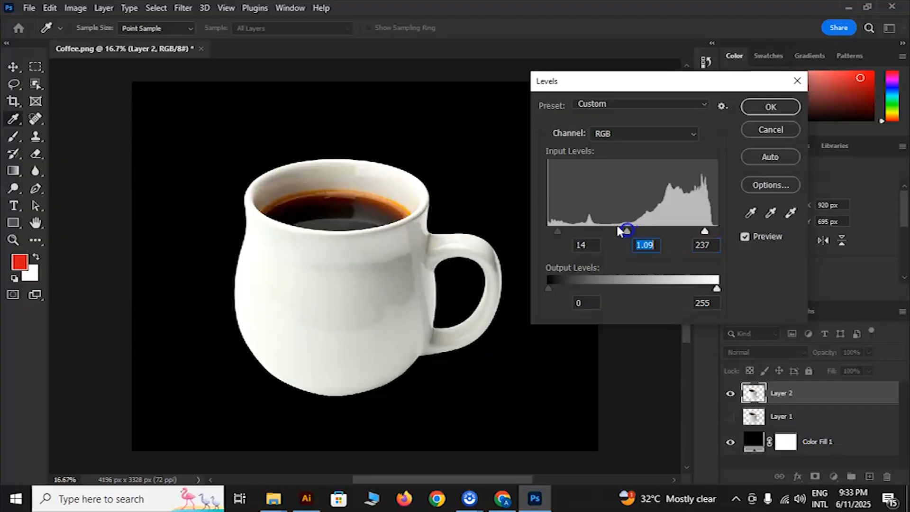
drag(559, 232, 563, 231)
drag(632, 231, 624, 230)
drag(702, 233, 698, 232)
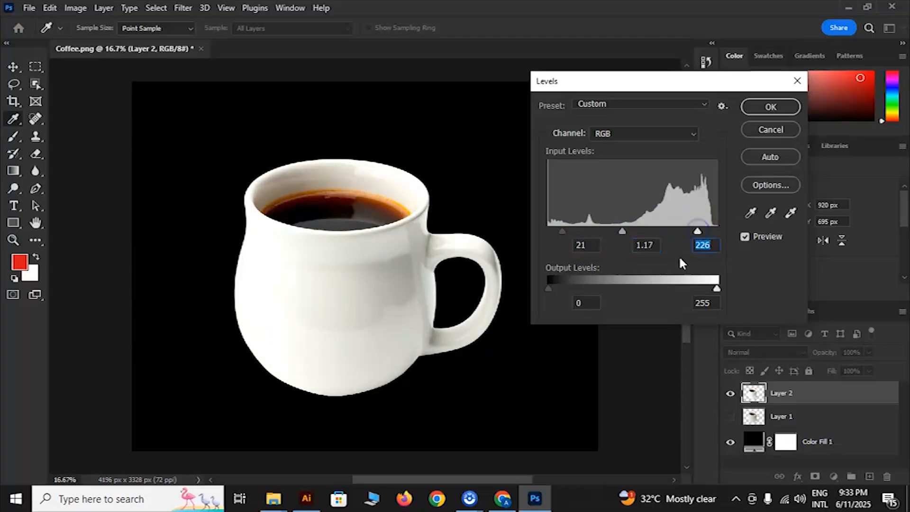
click(779, 102)
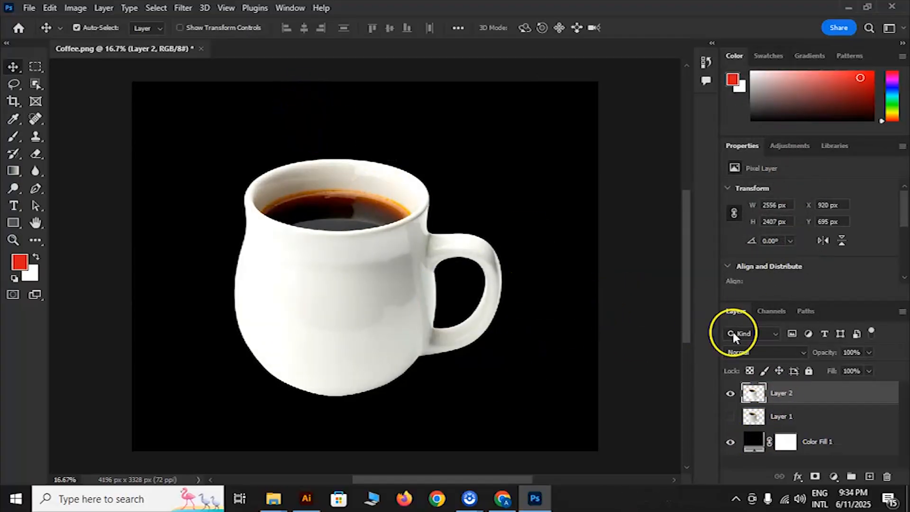
Step: Compare the adjusted mug on Layer 2 with the original on Layer 1 by toggling layer visibility
click(728, 417)
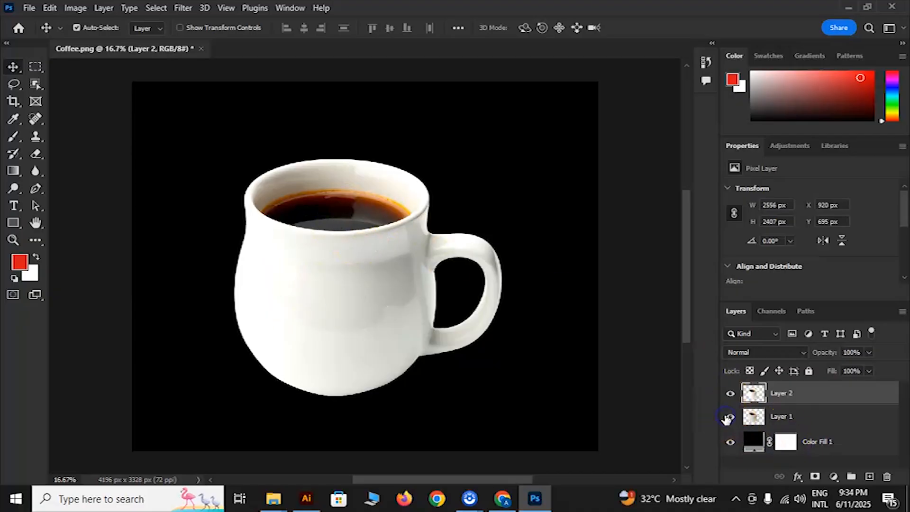
click(730, 416)
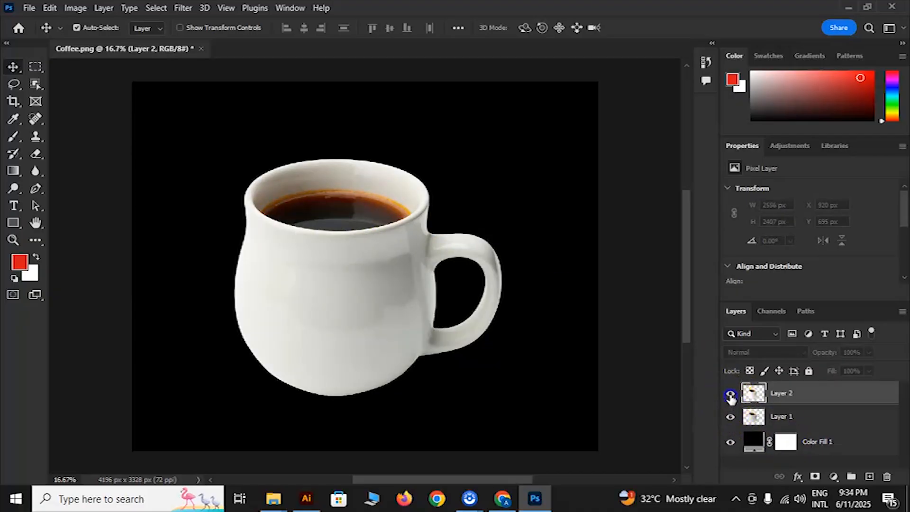
click(730, 417)
drag(792, 398, 208, 160)
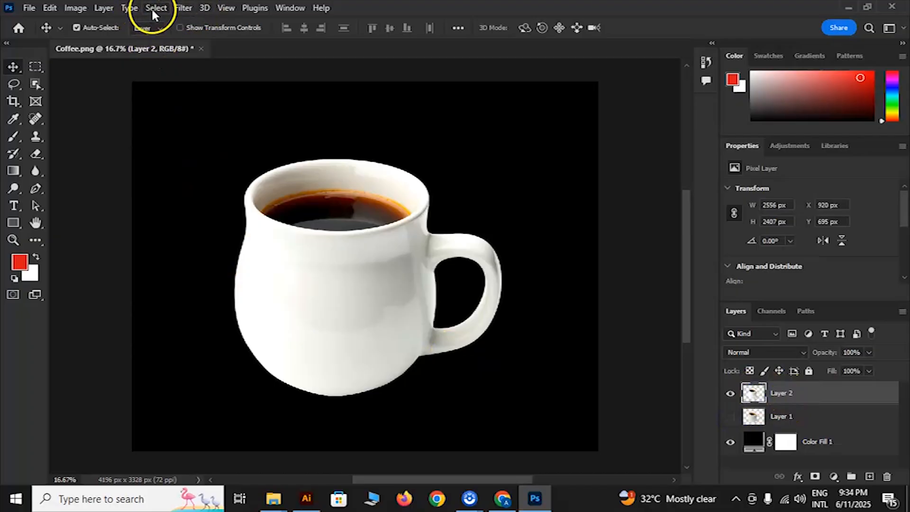
Step: Apply a Curves adjustment to Layer 2 with a highlight point at about input 209, output 213, and a second point in the shadows
click(76, 8)
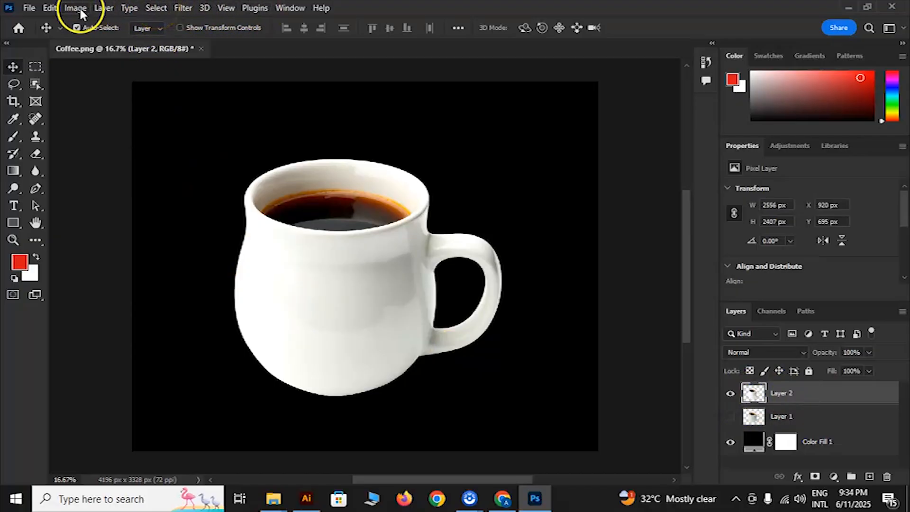
click(126, 42)
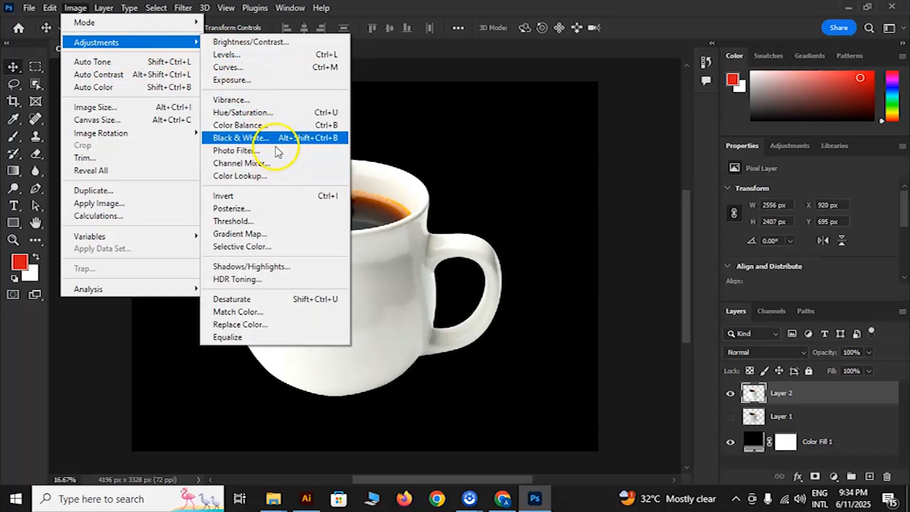
click(279, 83)
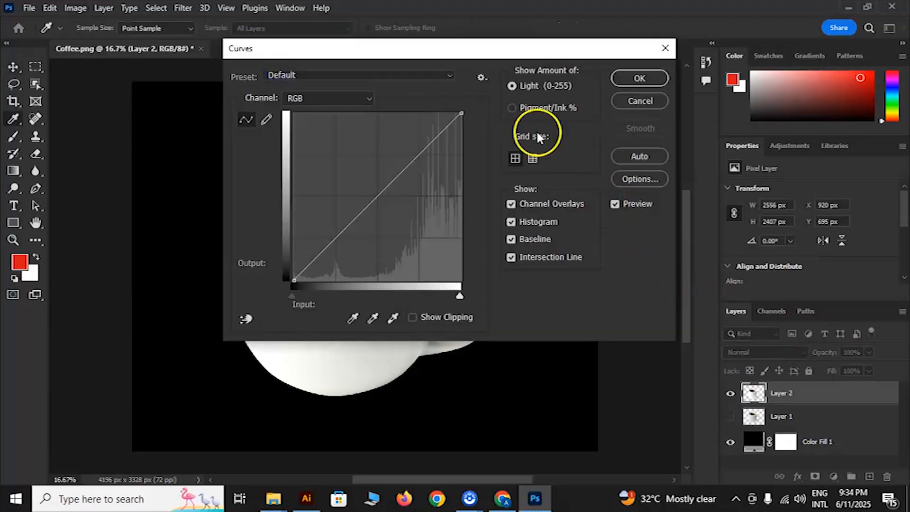
drag(425, 53, 654, 81)
drag(676, 170, 672, 171)
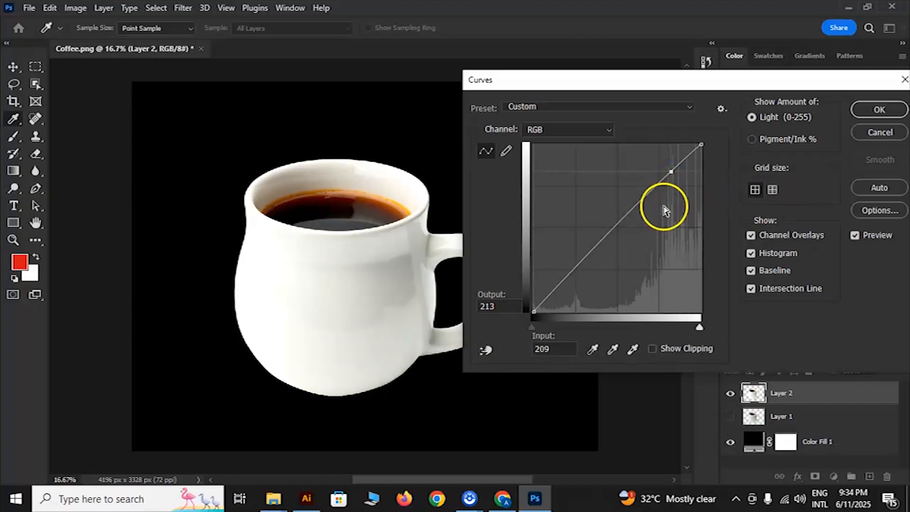
click(562, 284)
drag(562, 284, 590, 259)
click(863, 111)
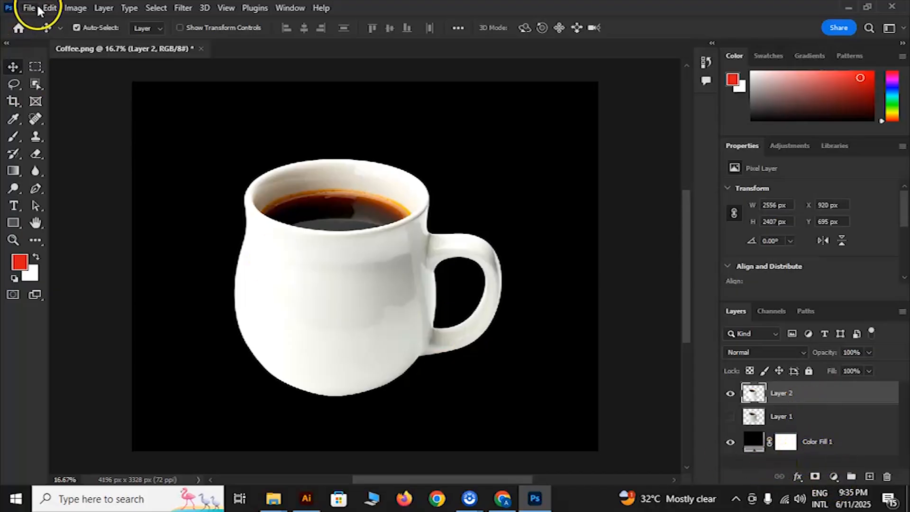
Step: Place Smoke 1.png rising from the coffee and scale it to 267.25% width and 257% height
click(847, 8)
drag(345, 152, 359, 280)
drag(339, 224, 269, 70)
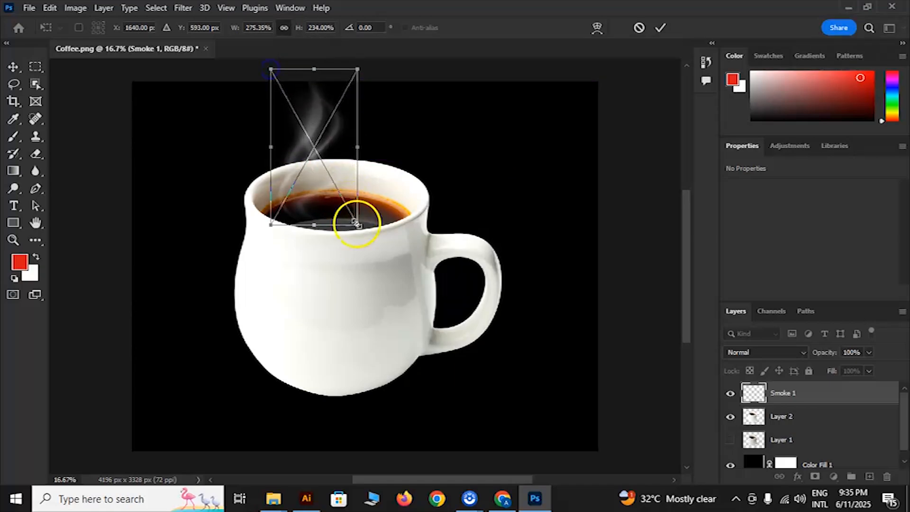
drag(358, 225, 368, 231)
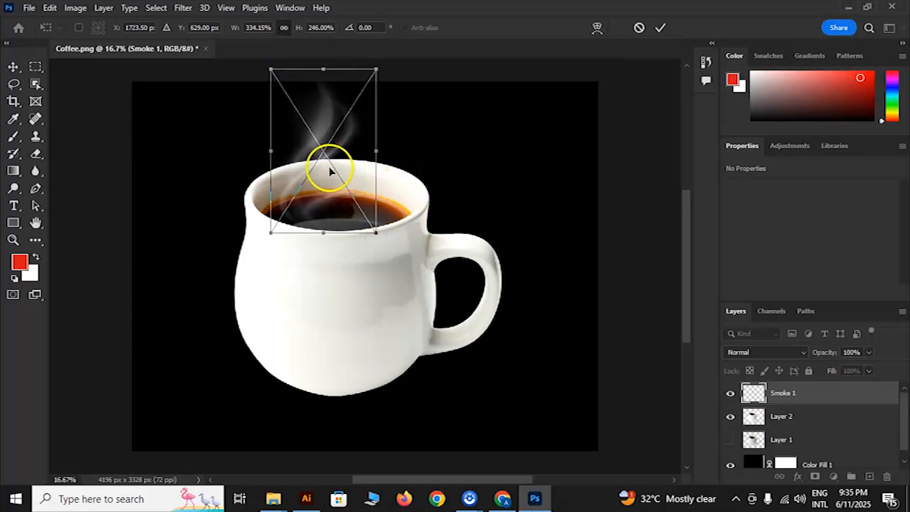
drag(365, 151, 360, 152)
drag(270, 152, 281, 152)
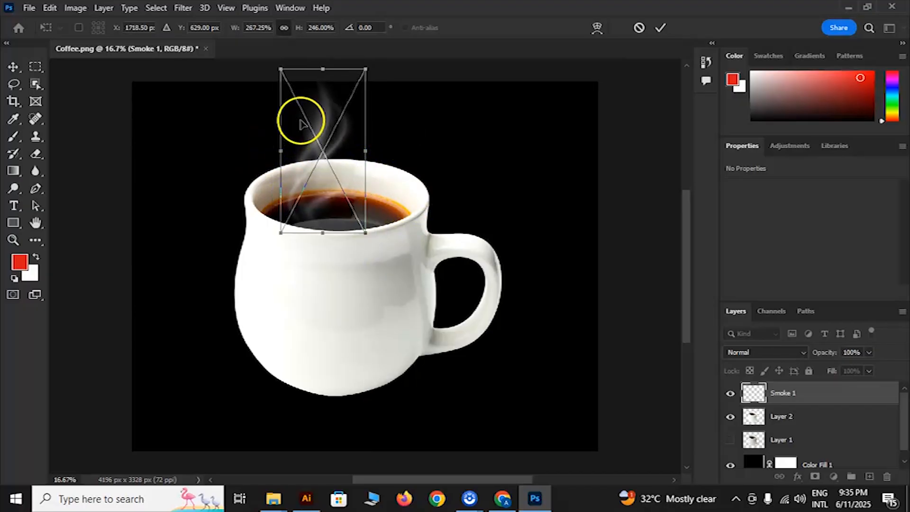
drag(326, 66, 326, 66)
scroll(379, 166, up, 2)
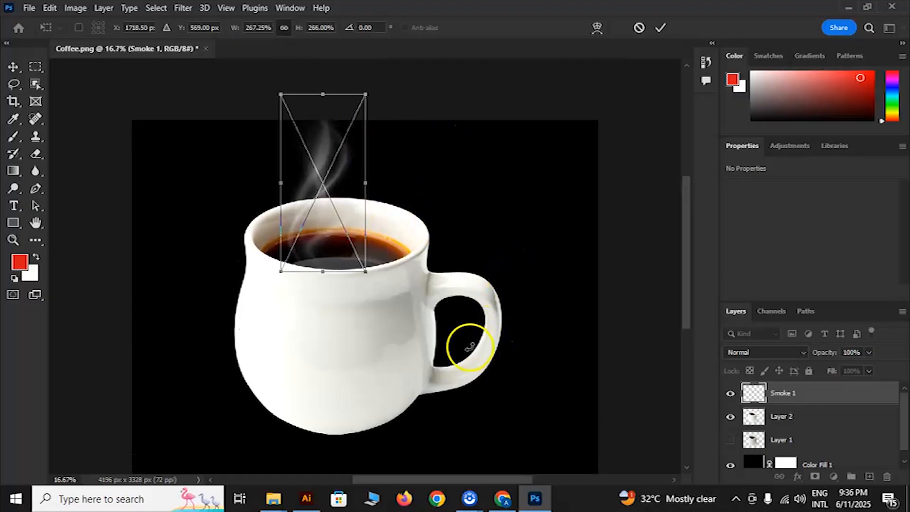
drag(326, 281, 319, 265)
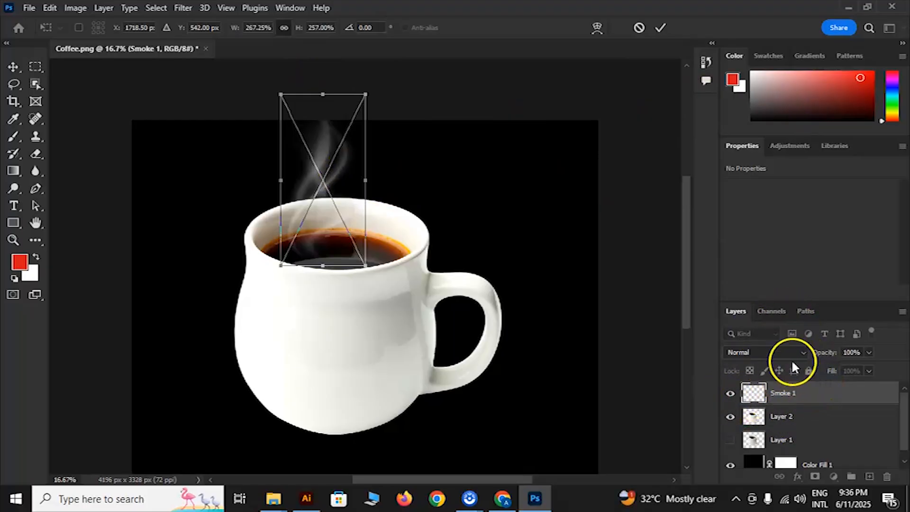
Step: Lower the Smoke 1 layer's opacity to 34% and commit the placed smoke image
click(867, 353)
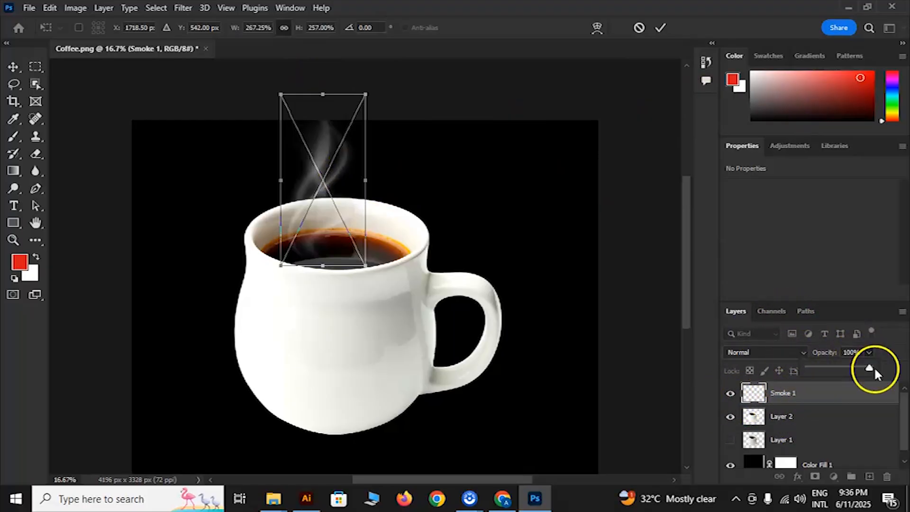
drag(869, 371, 847, 371)
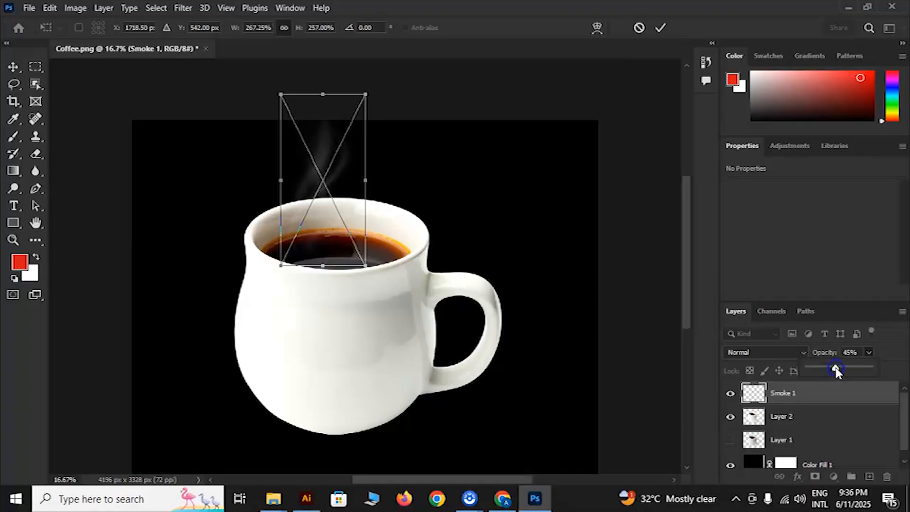
drag(841, 372, 825, 375)
drag(827, 372, 826, 373)
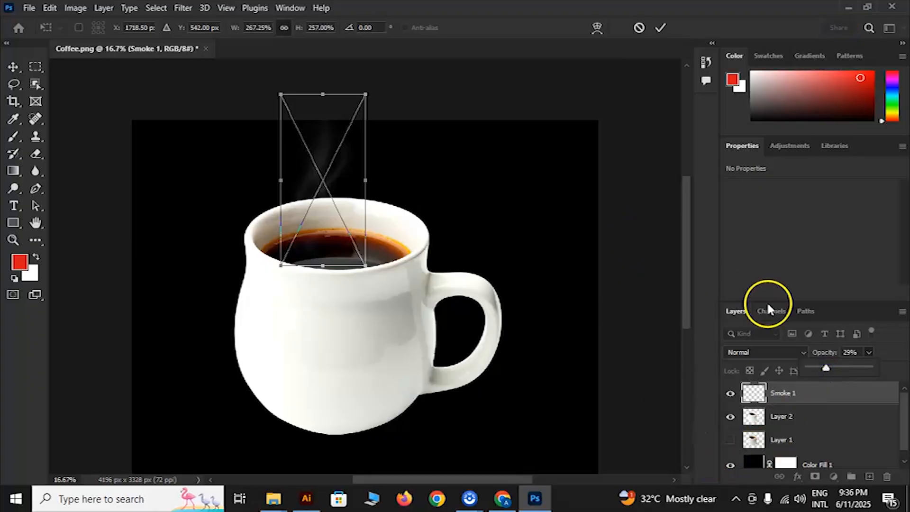
drag(826, 371, 825, 372)
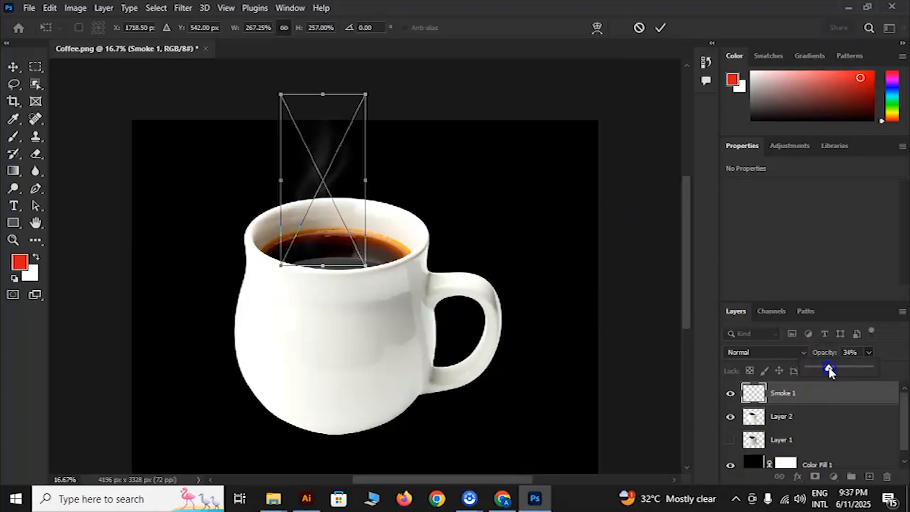
click(622, 184)
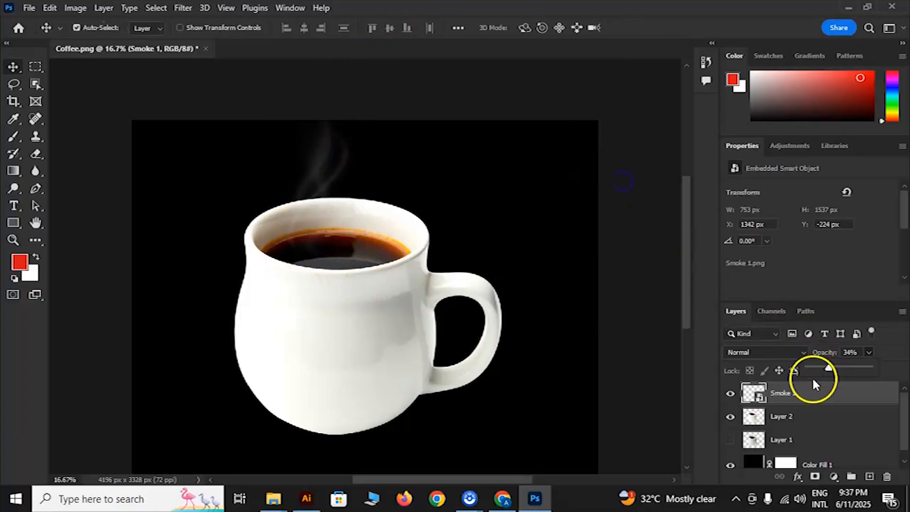
Step: Raise the Smoke 1 layer's opacity to 43%
click(330, 145)
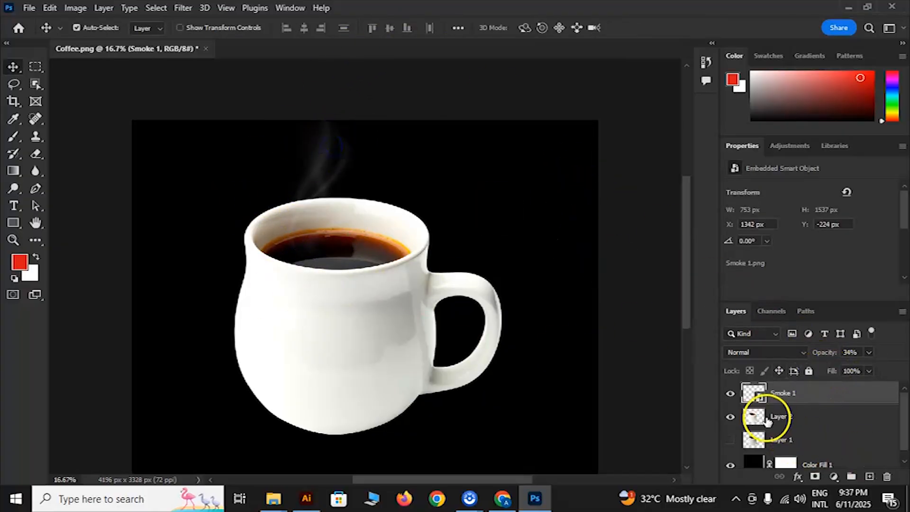
click(751, 419)
click(782, 393)
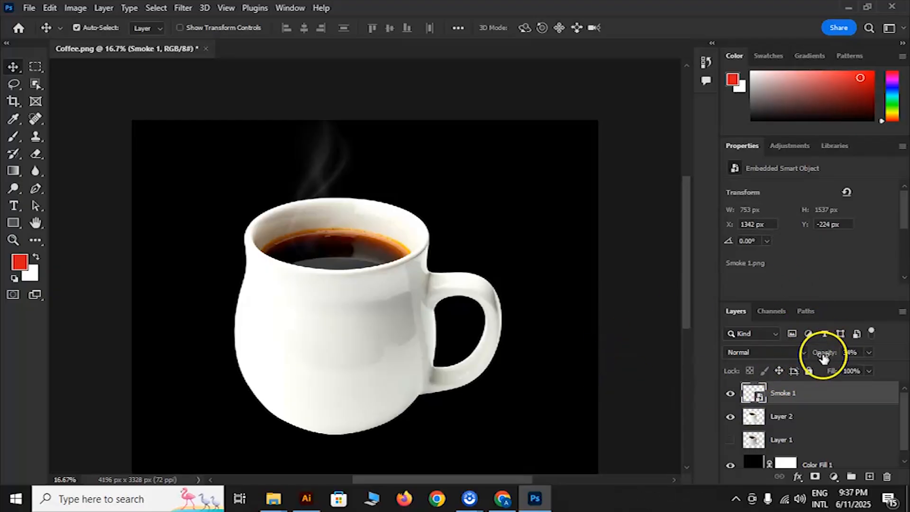
click(868, 352)
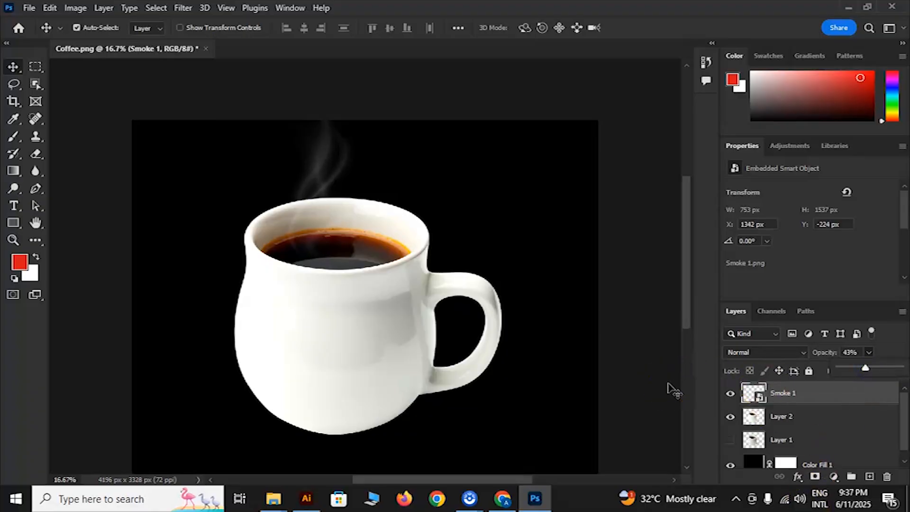
click(325, 147)
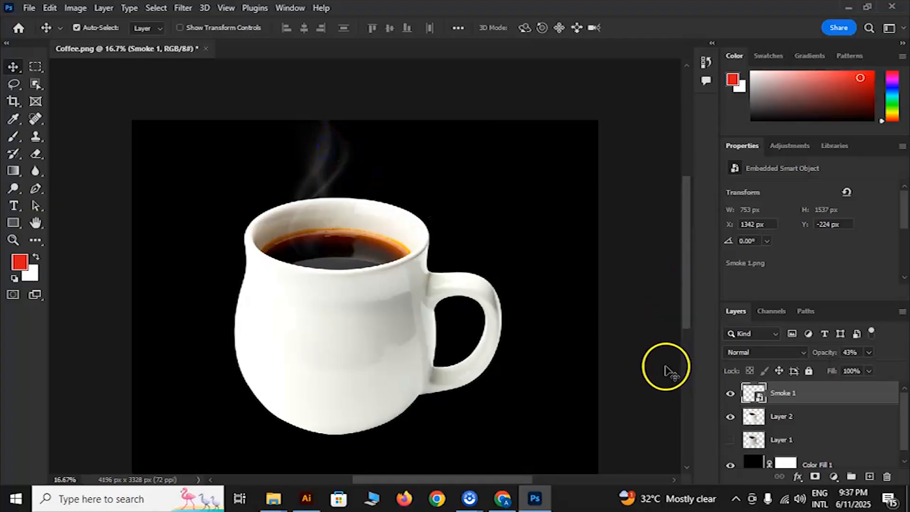
Step: Nudge the smoke over the coffee until it sits at X 1390 px and Y -236 px
key(Right)
key(Right)
key(Right)
key(Right)
key(Right)
key(Right)
key(Right)
key(Right)
key(Right)
key(Right)
key(Right)
key(Right)
key(Right)
key(Right)
key(Right)
key(Right)
key(Right)
key(Right)
key(Right)
key(Right)
key(Up)
key(Up)
key(Up)
key(Up)
key(Up)
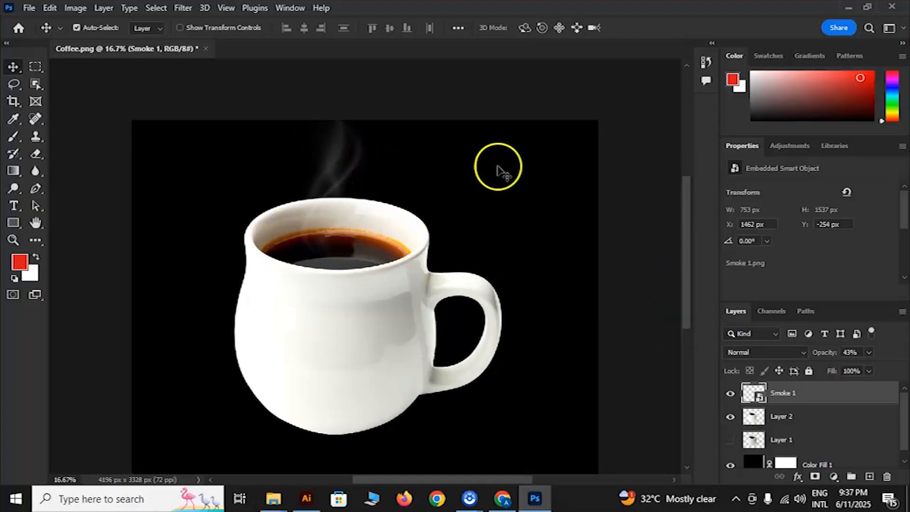
key(Left)
key(Left)
key(Left)
key(Left)
key(Left)
key(Left)
key(Left)
key(Left)
key(Left)
key(Left)
key(Left)
key(Left)
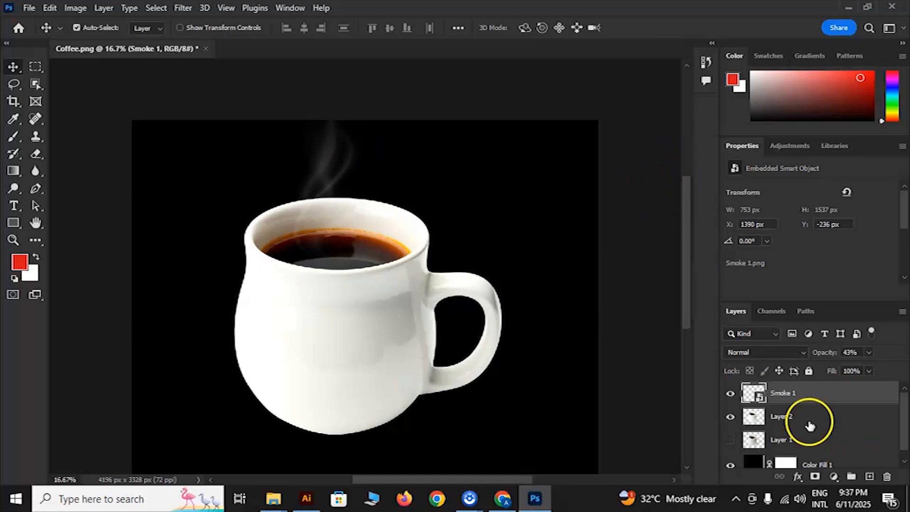
Step: Merge the Smoke 1 layer and Layer 2 into a single layer
drag(758, 417, 758, 402)
click(758, 402)
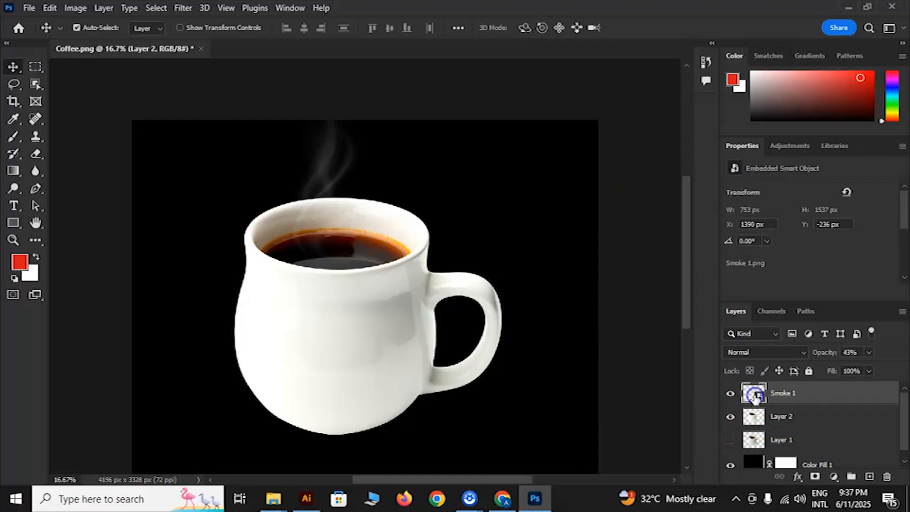
shift+click(758, 419)
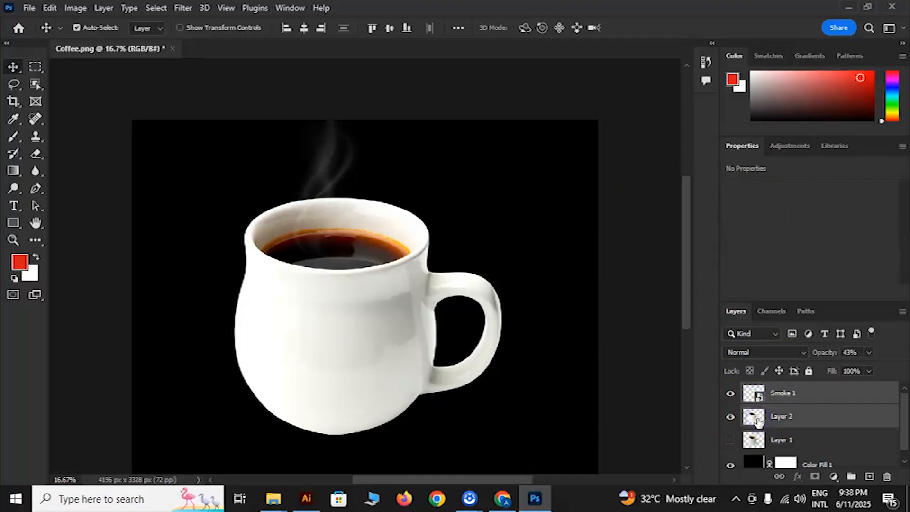
right_click(800, 415)
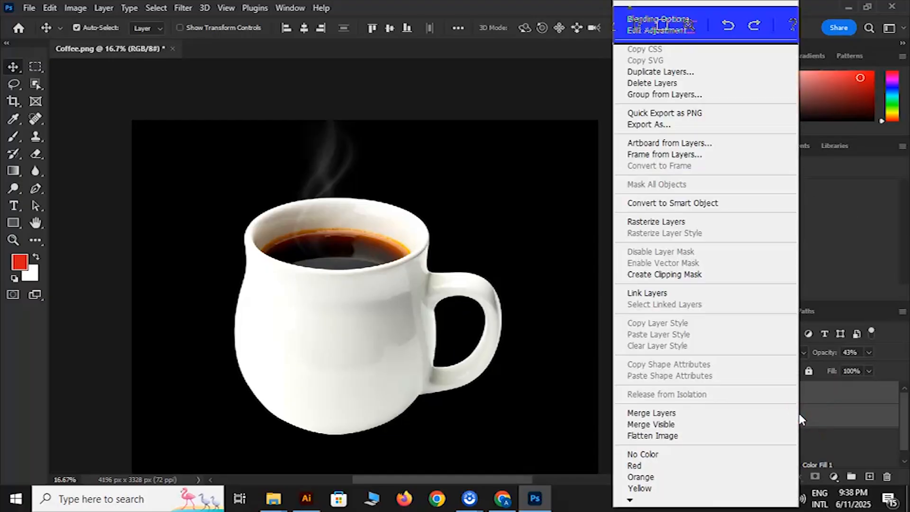
click(628, 501)
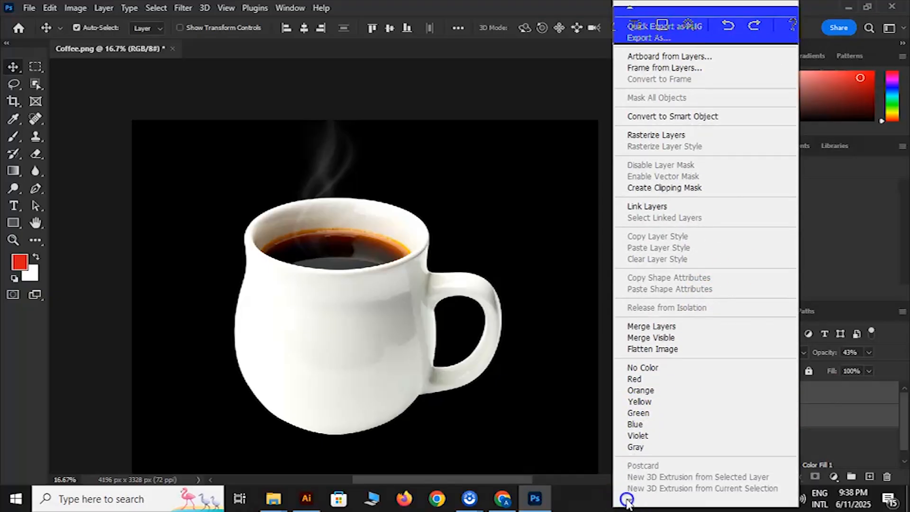
click(671, 329)
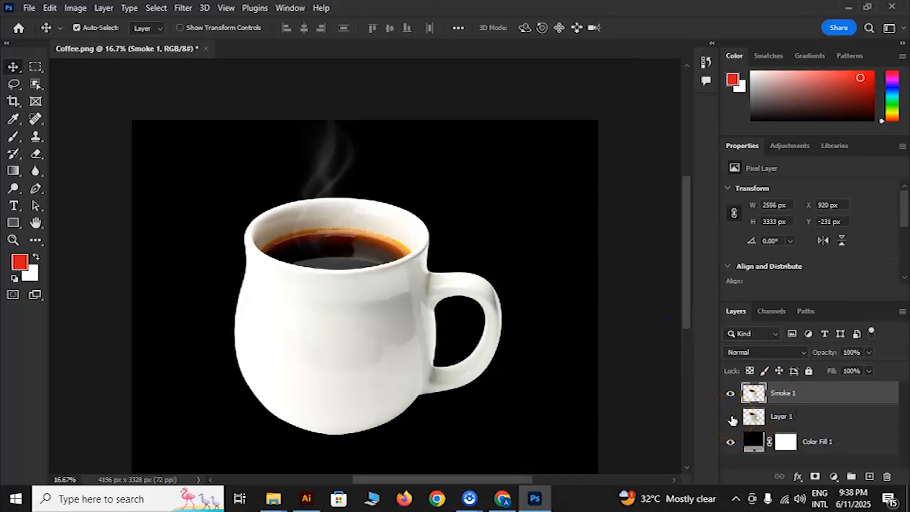
Step: Compare the merged Smoke 1 layer with the original mug on Layer 1 by toggling their visibility, ending with both shown
click(730, 393)
click(730, 418)
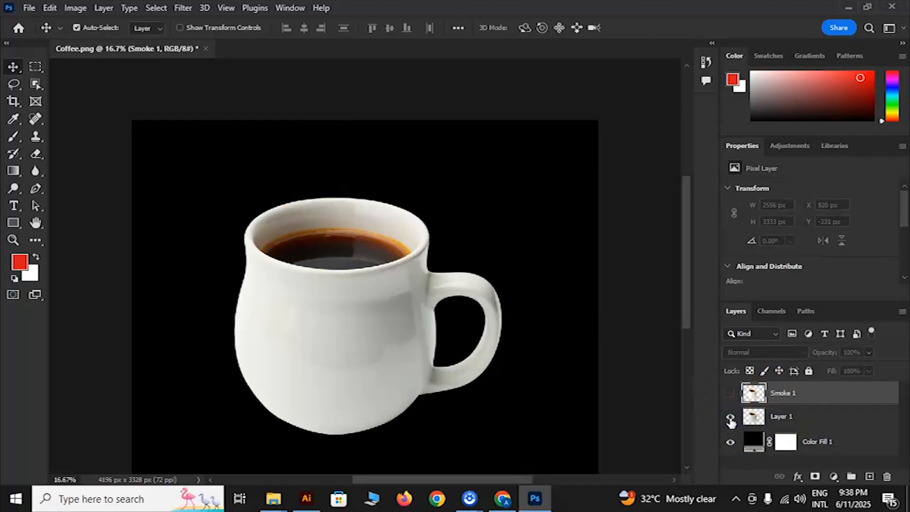
click(730, 417)
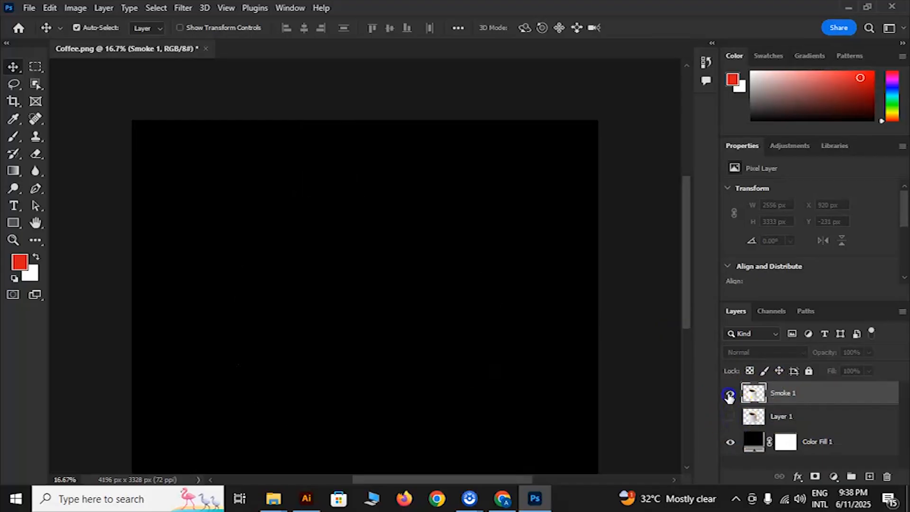
click(731, 393)
click(731, 394)
click(730, 417)
click(731, 417)
click(730, 394)
click(731, 417)
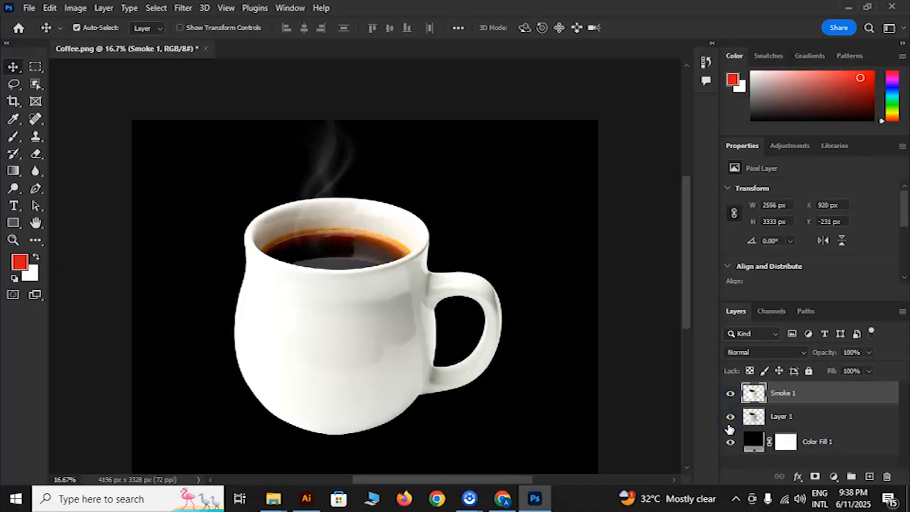
Step: Hide the Color Fill 1 background and export the image as Coffee 1.png in the Before After folder
click(731, 442)
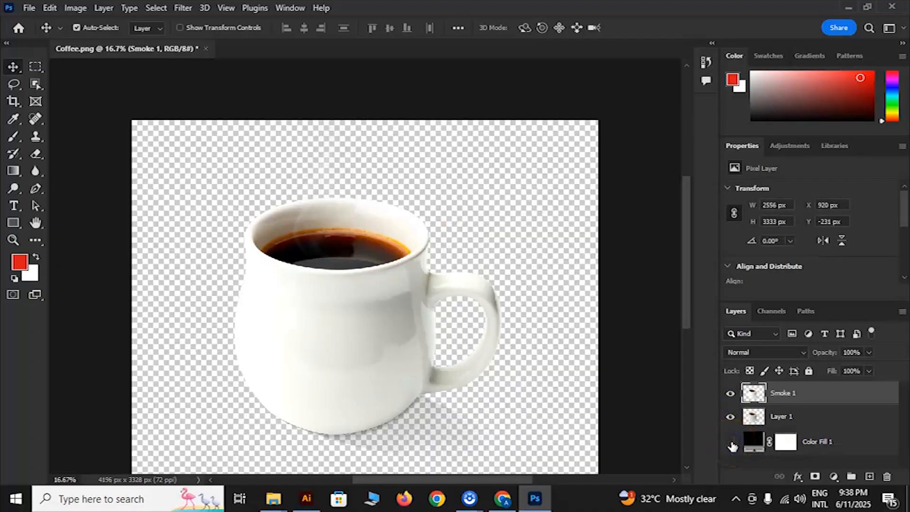
click(29, 7)
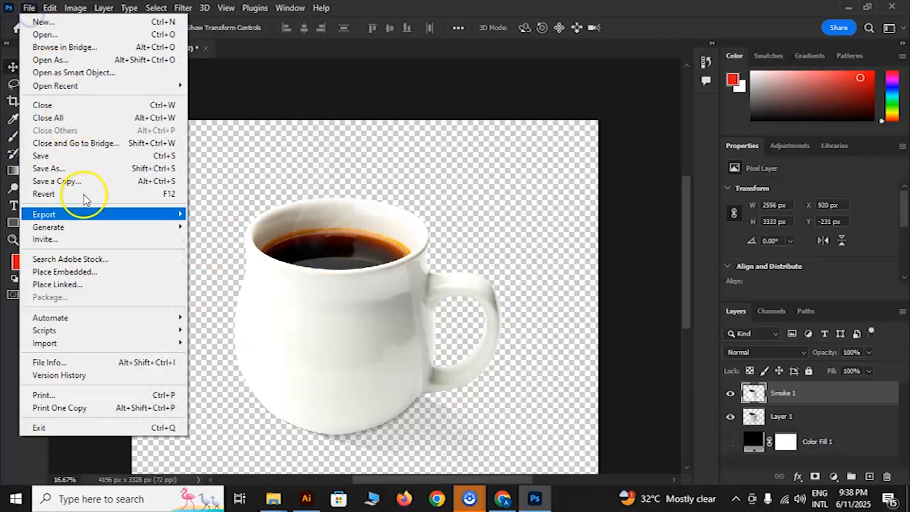
mouse_move(96, 216)
click(228, 213)
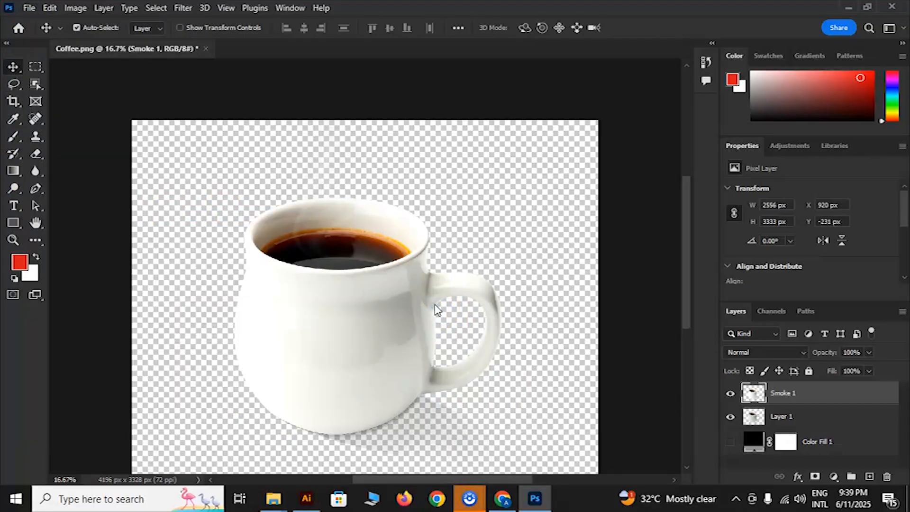
click(104, 251)
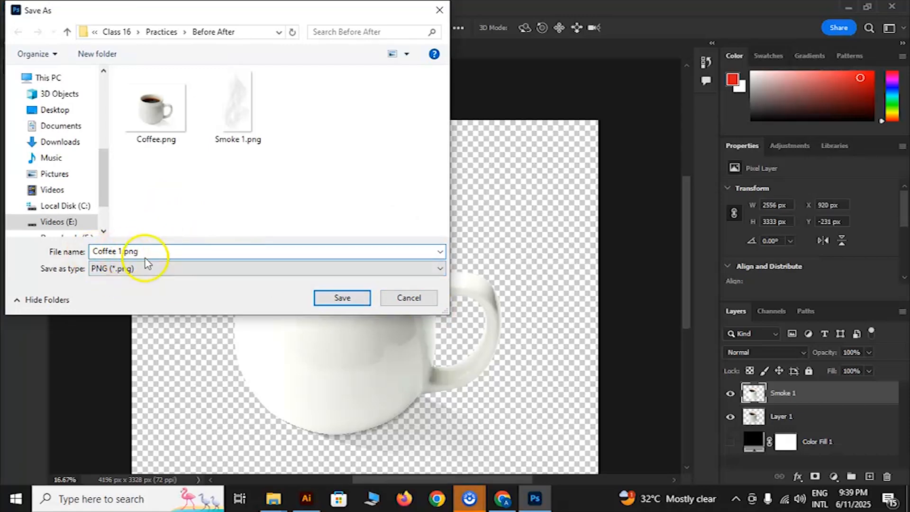
click(342, 298)
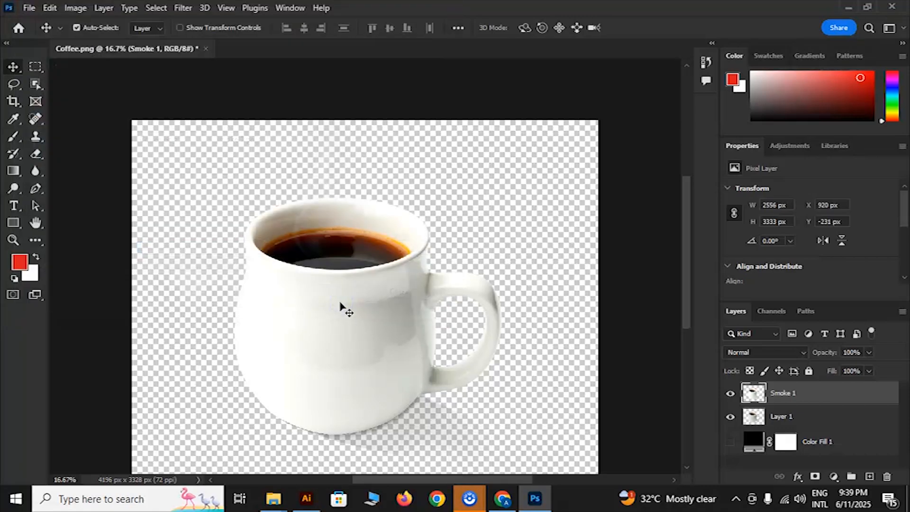
Step: Switch to the Before After folder in File Explorer and open Coffee 1.png in a maximized image viewer
mouse_move(275, 498)
click(169, 451)
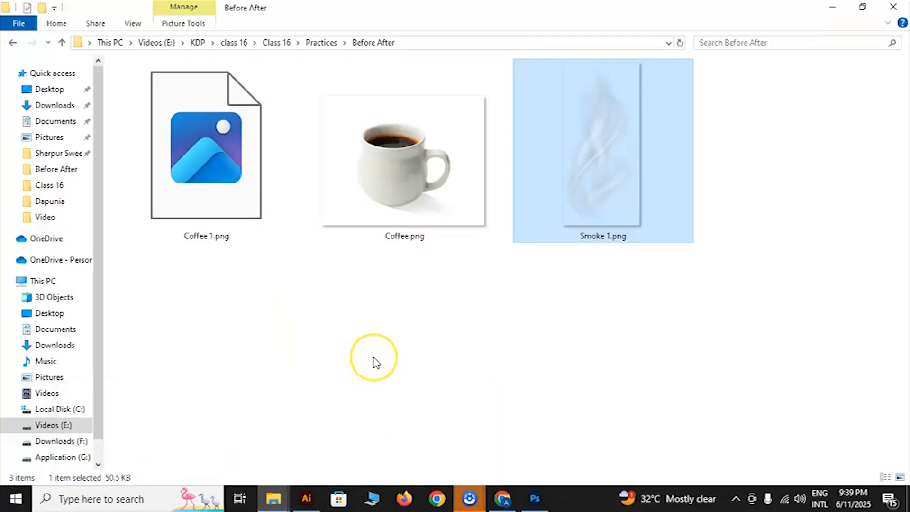
click(374, 360)
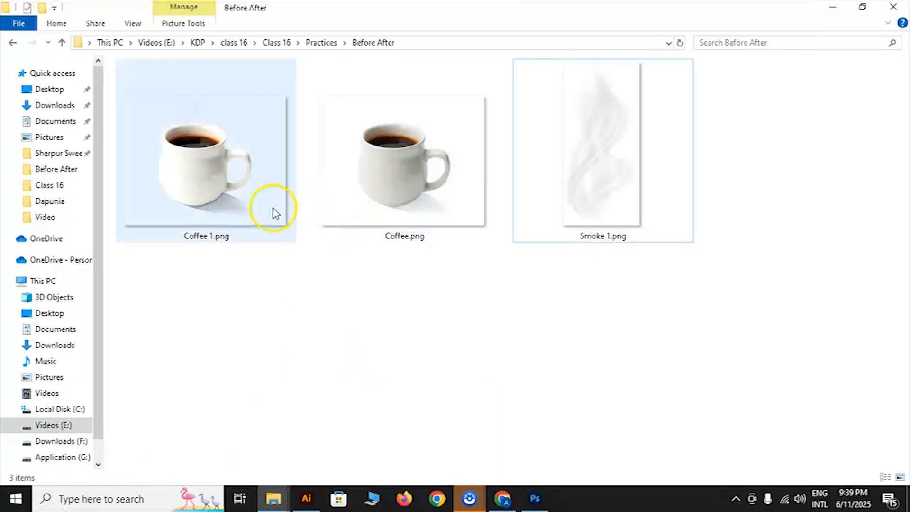
double_click(276, 213)
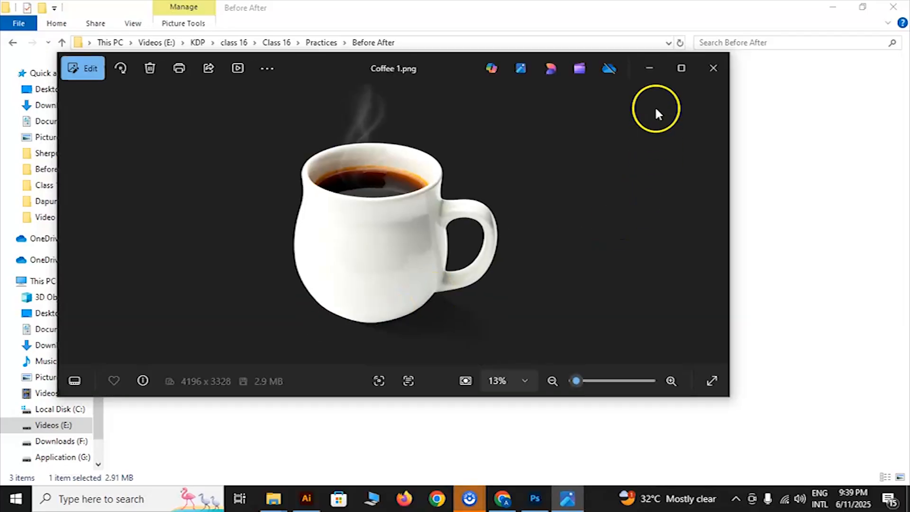
click(680, 68)
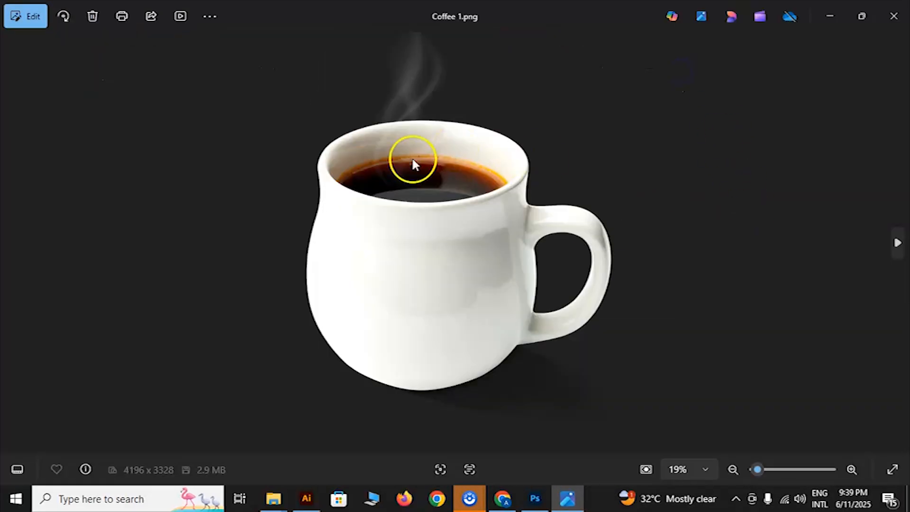
Step: Compare the retouched Coffee 1.png with the original Coffee.png by flipping between the two images
click(898, 242)
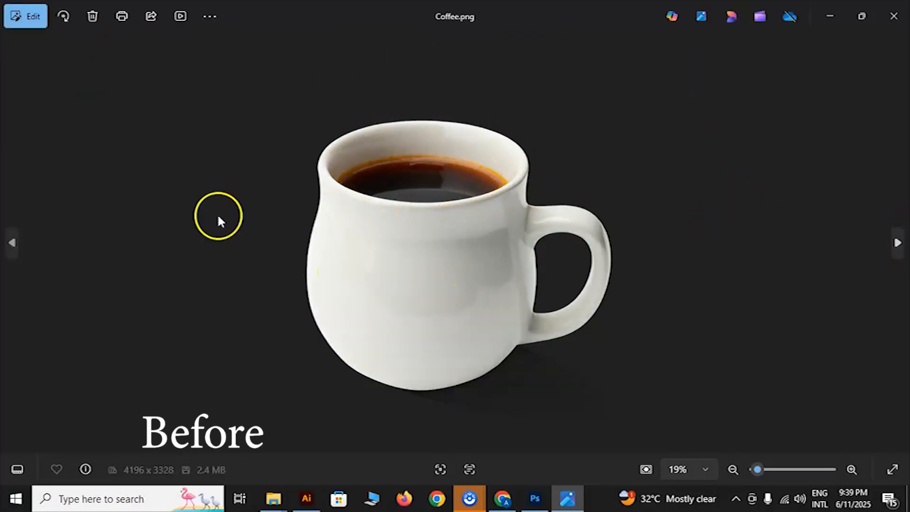
click(12, 244)
click(896, 243)
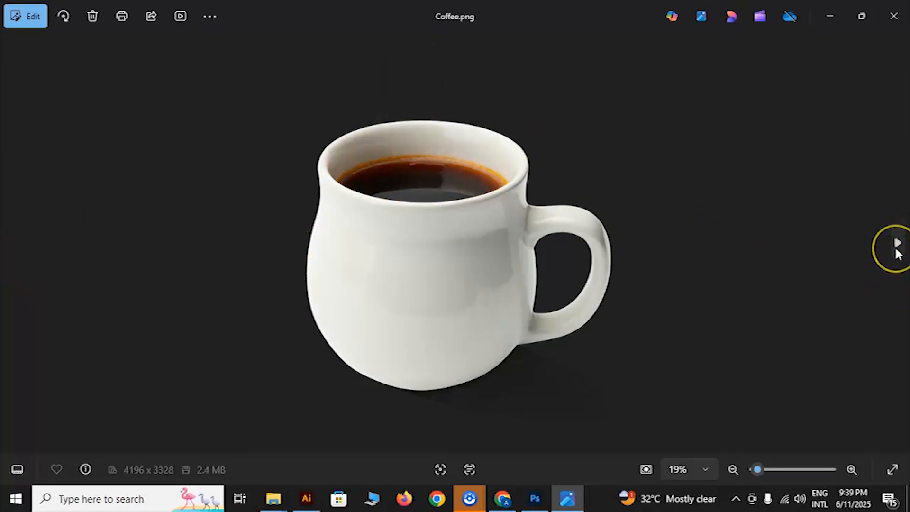
click(13, 243)
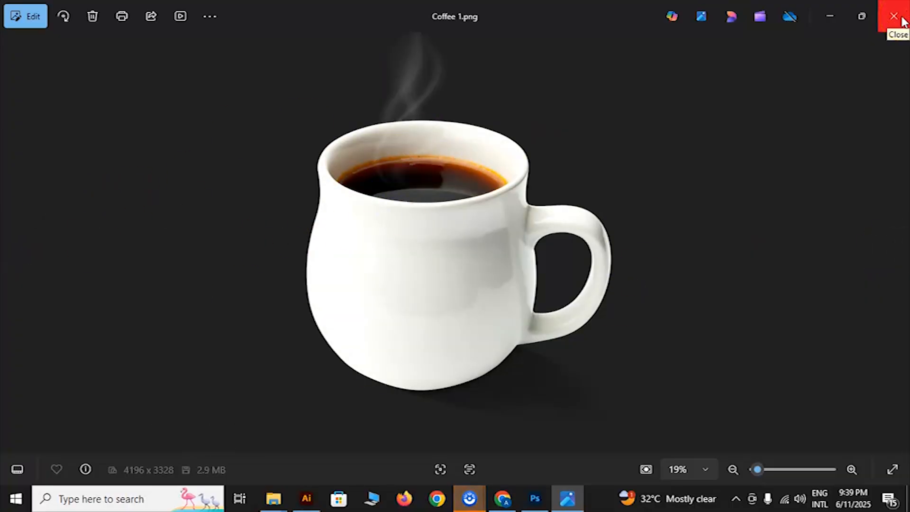
click(447, 271)
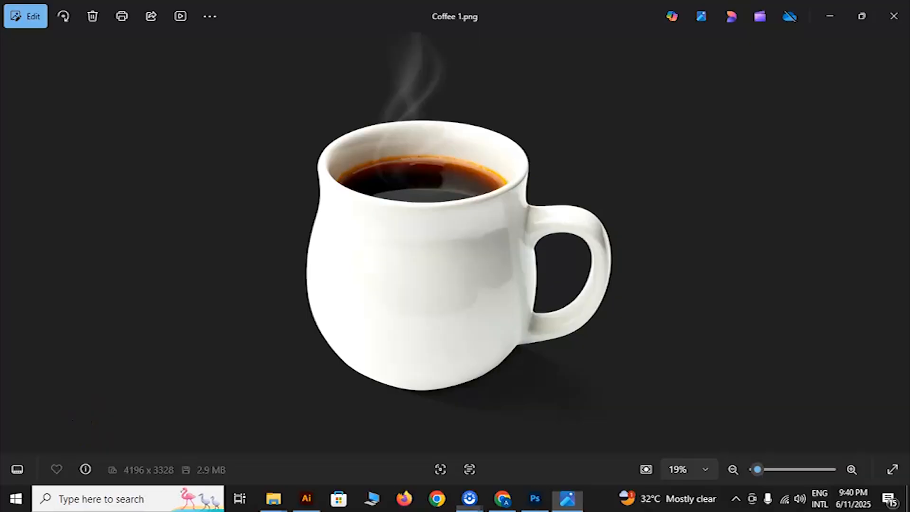